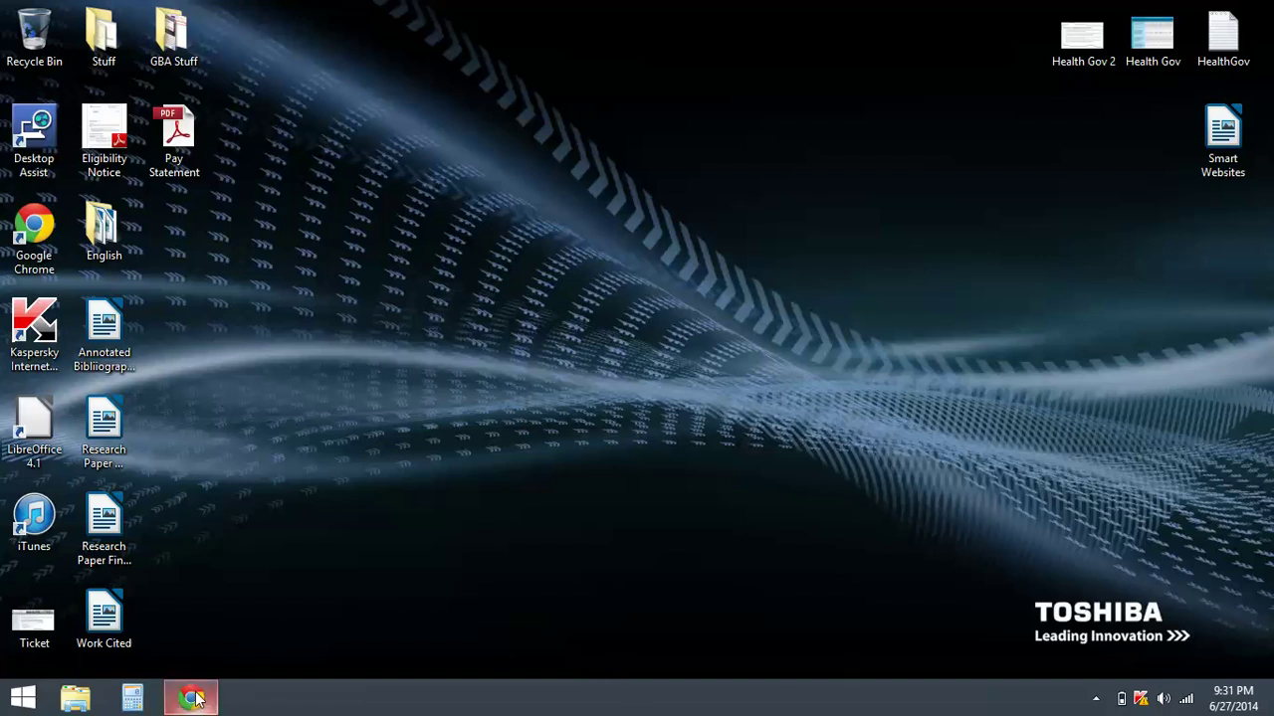
# - Switch to Google Chrome and open the NO$GBA page from the Emulator Zone list of Nintendo DS emulators
pyautogui.moveTo(196, 698)
pyautogui.click(189, 602)
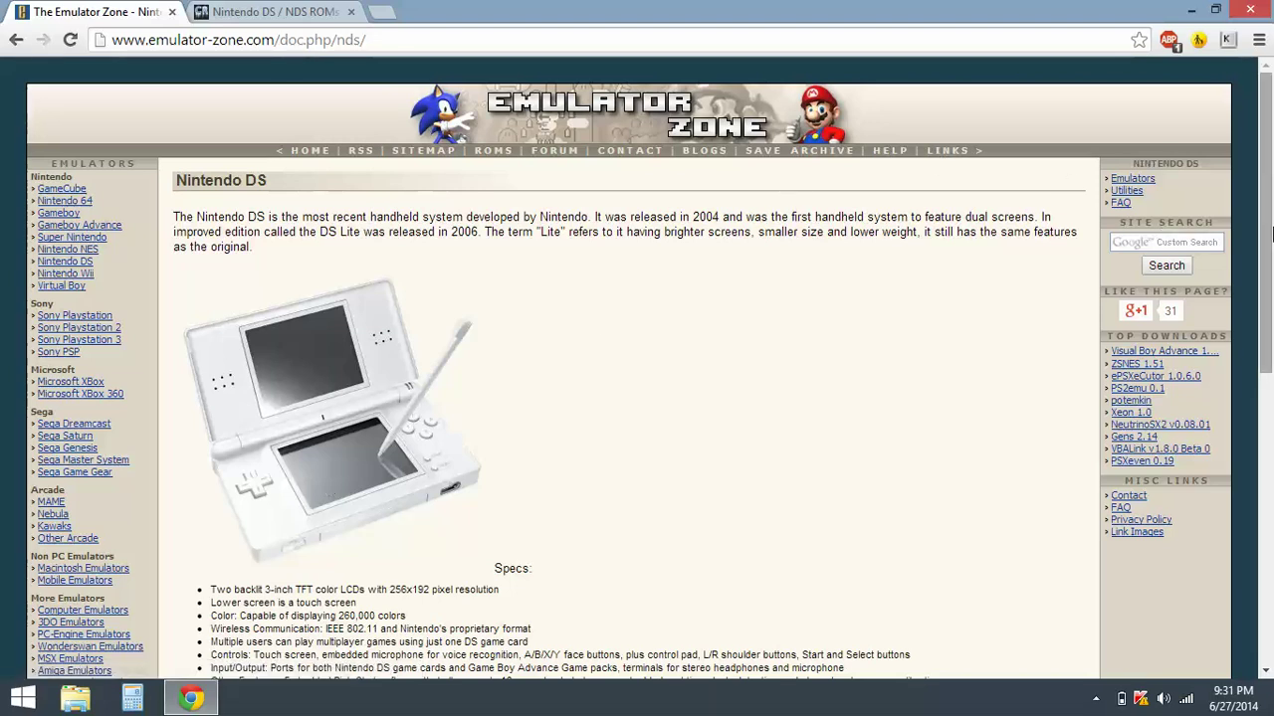
pyautogui.moveTo(1272, 232); pyautogui.dragTo(1272, 552)
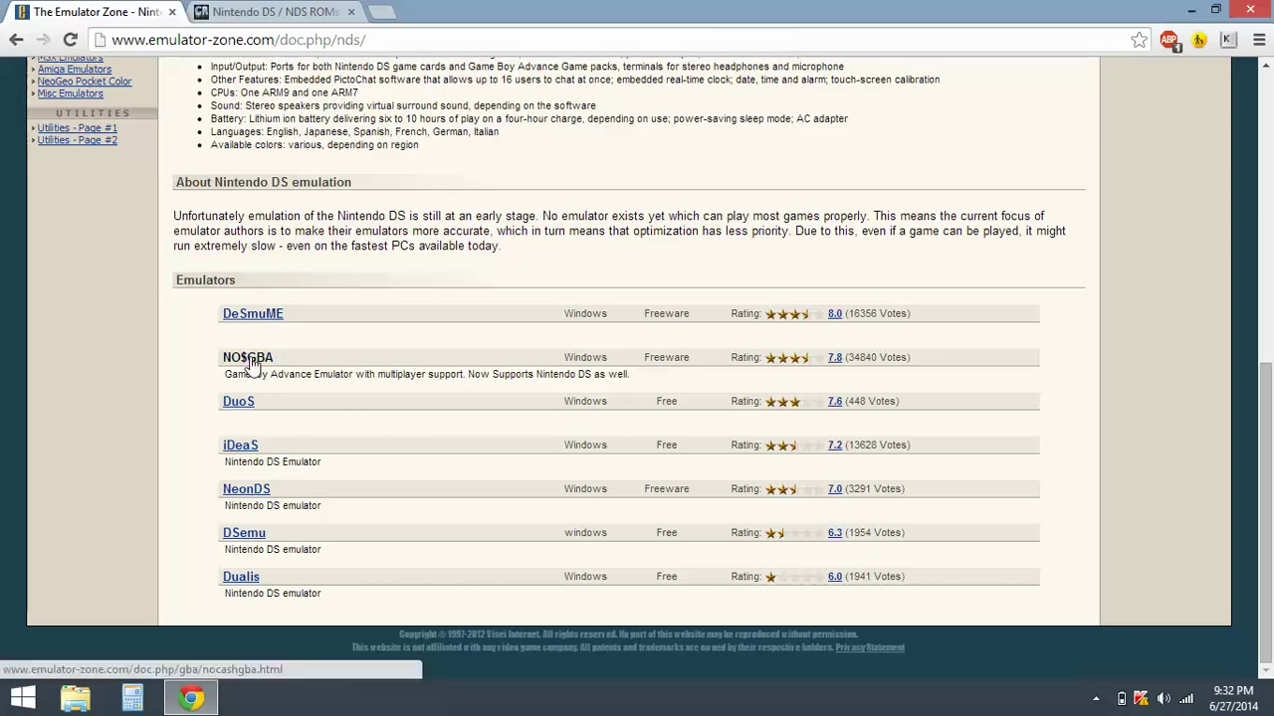
pyautogui.click(252, 363)
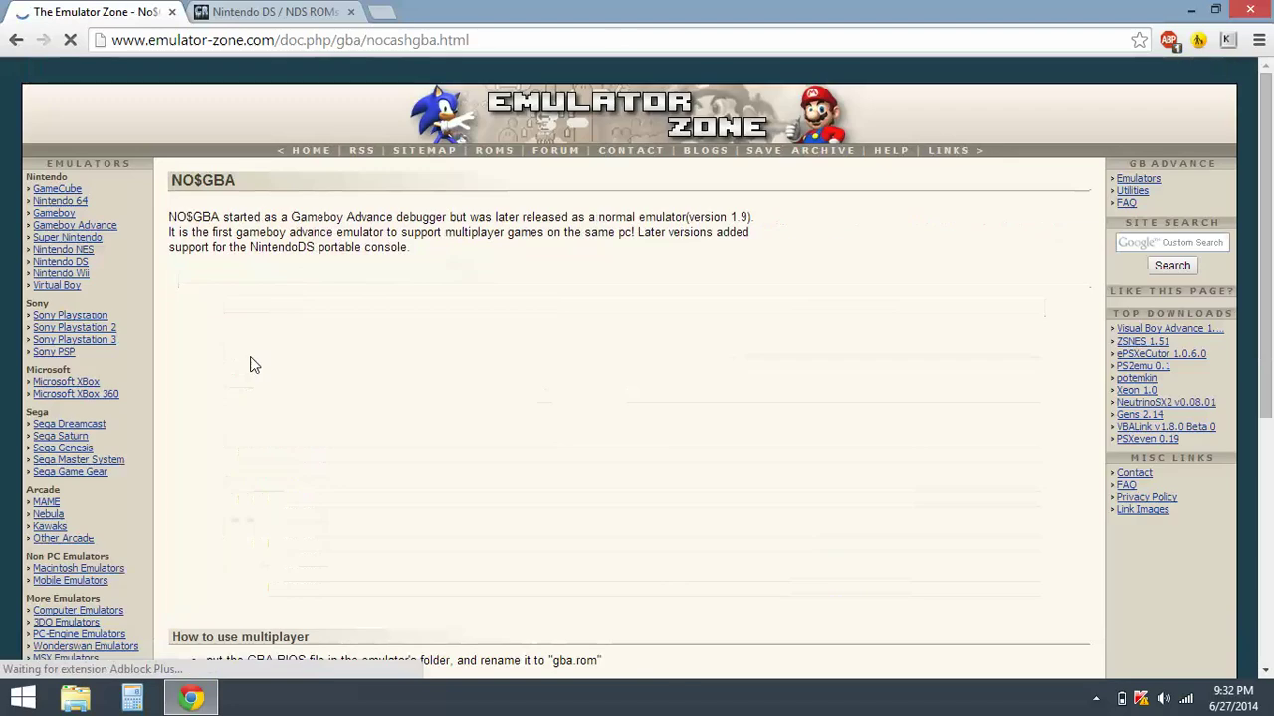
# - Download No$gba 2.7a, open the downloaded archive to view its contents, and minimize its window
pyautogui.scroll(-4, 998, 444)
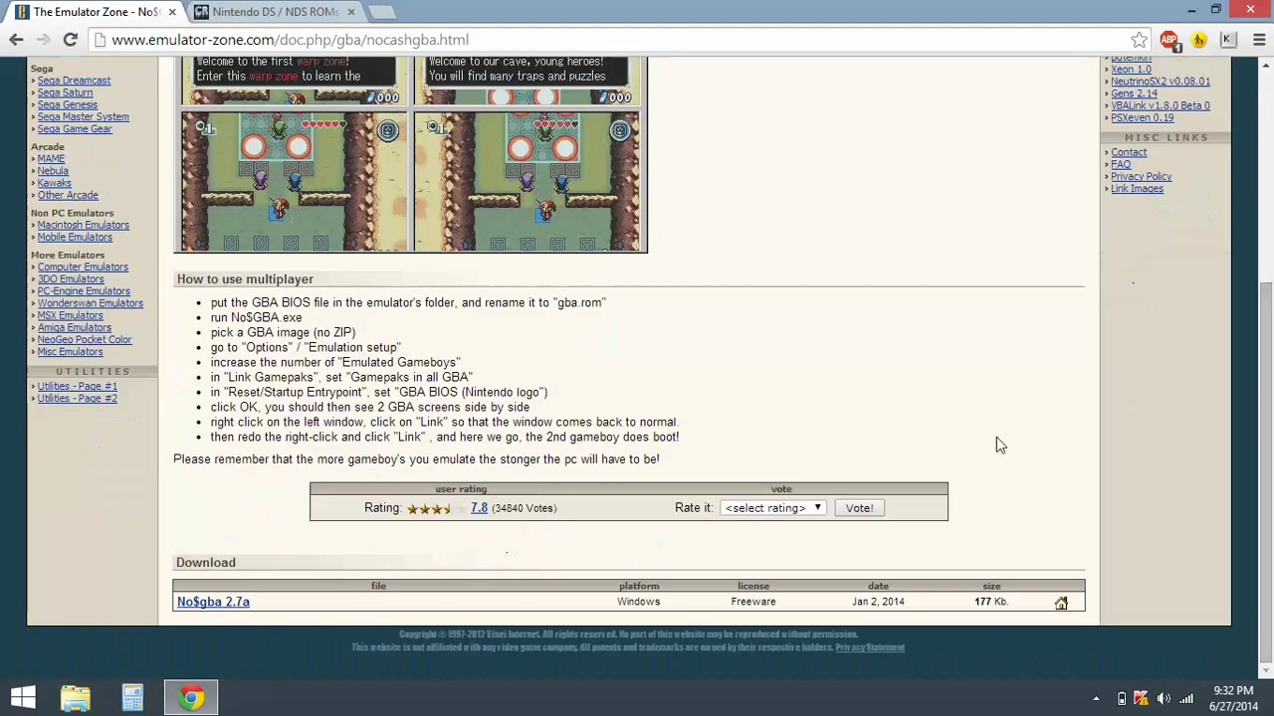
pyautogui.click(222, 609)
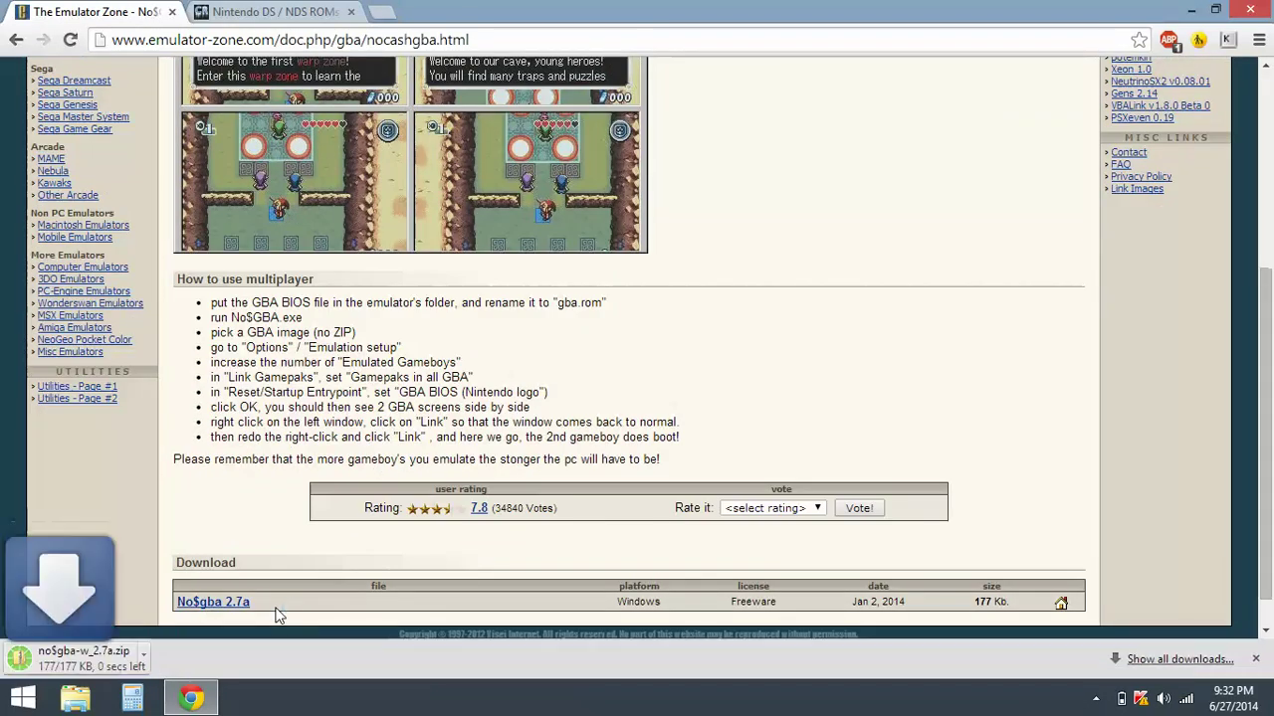
pyautogui.click(83, 659)
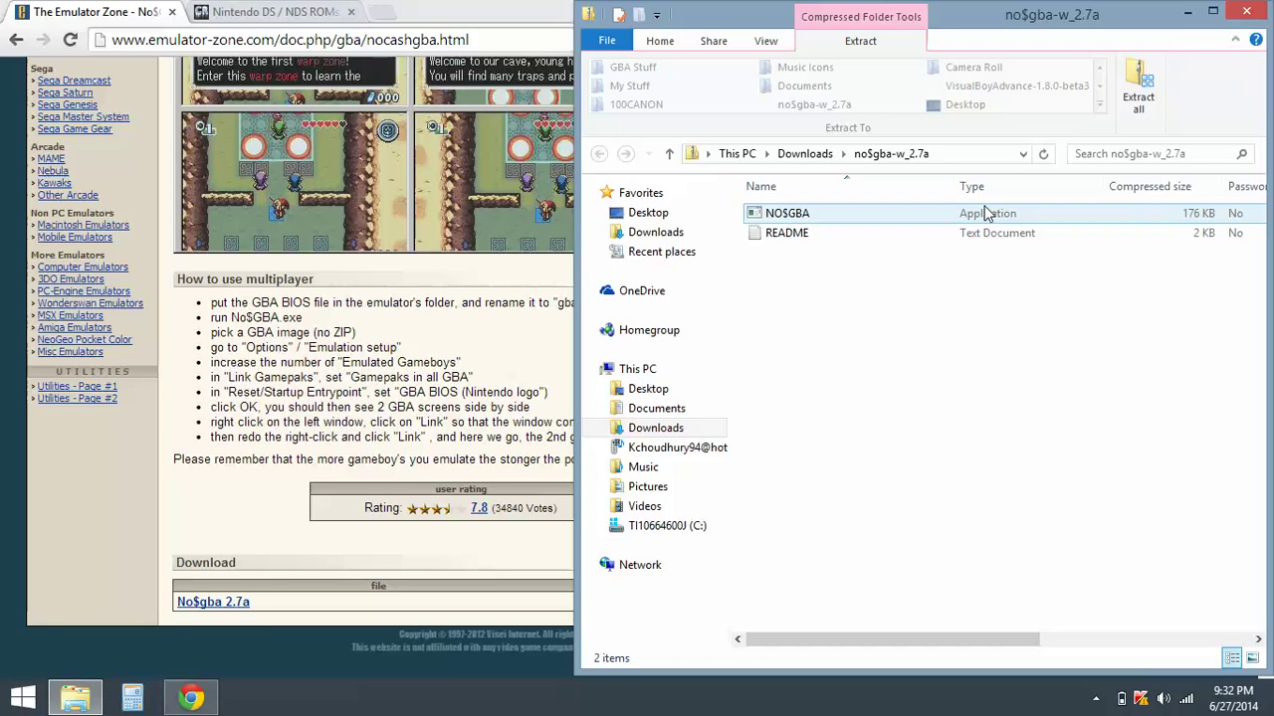
pyautogui.click(1183, 13)
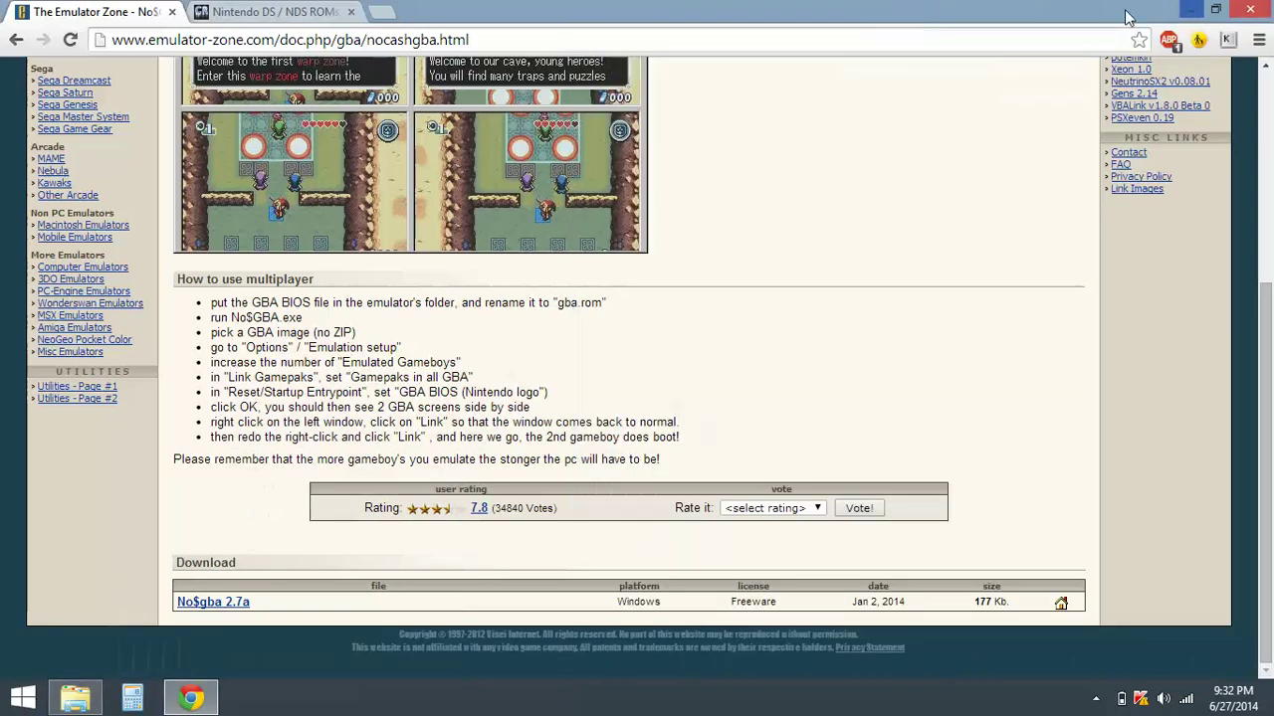
# - Open the Pokemon Diamond page among CoolROM's Nintendo DS ROMs and download the CoolROM Downloader for it
pyautogui.click(256, 10)
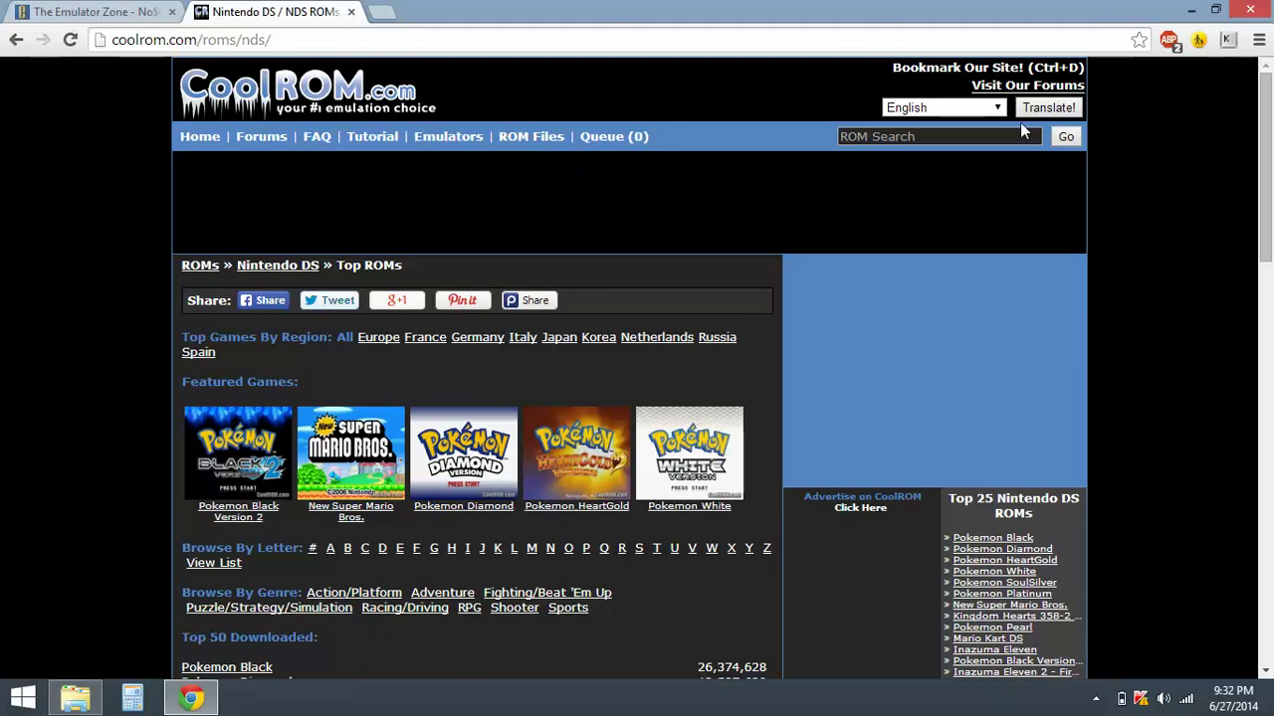
pyautogui.moveTo(1261, 217); pyautogui.dragTo(1264, 304)
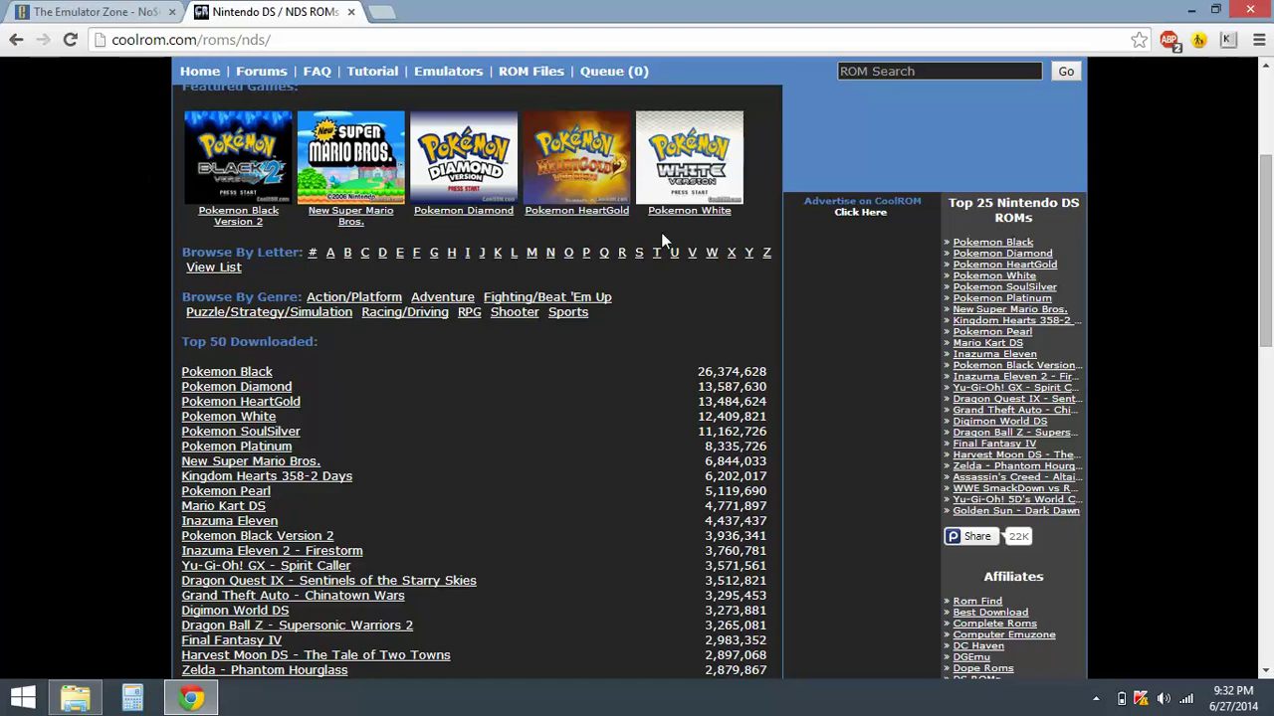
pyautogui.click(482, 200)
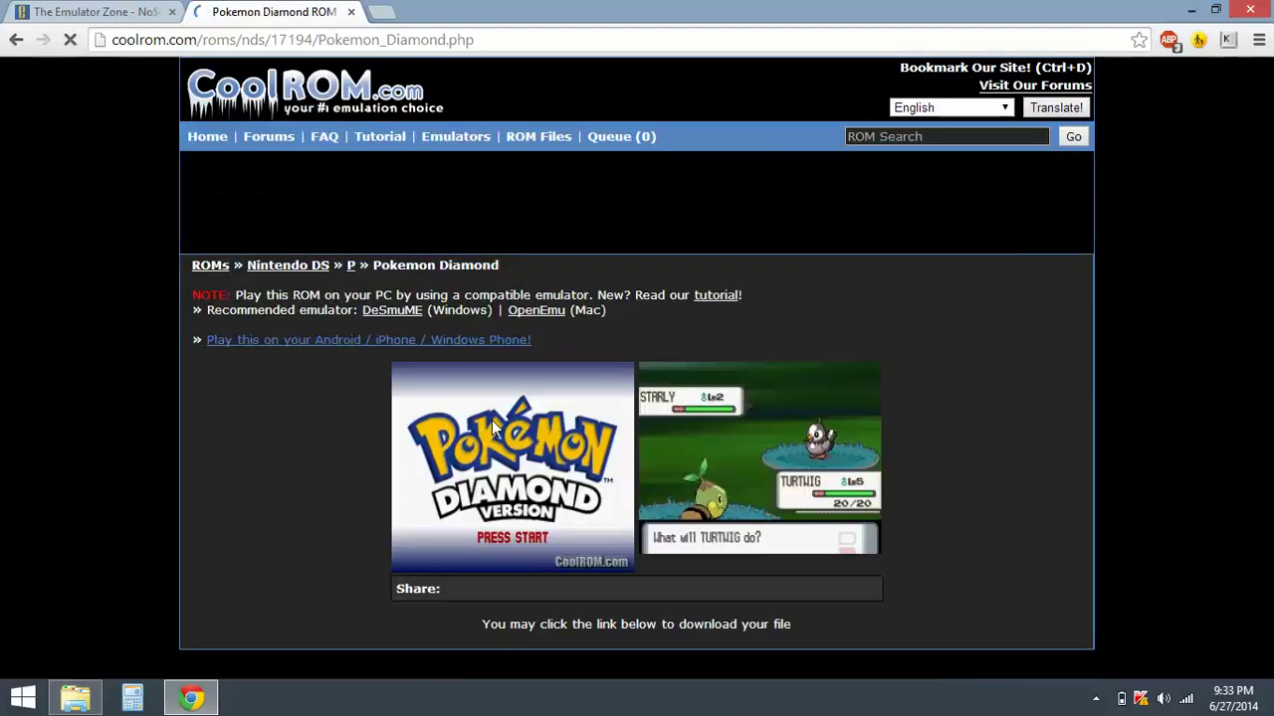
pyautogui.scroll(-3, 1017, 376)
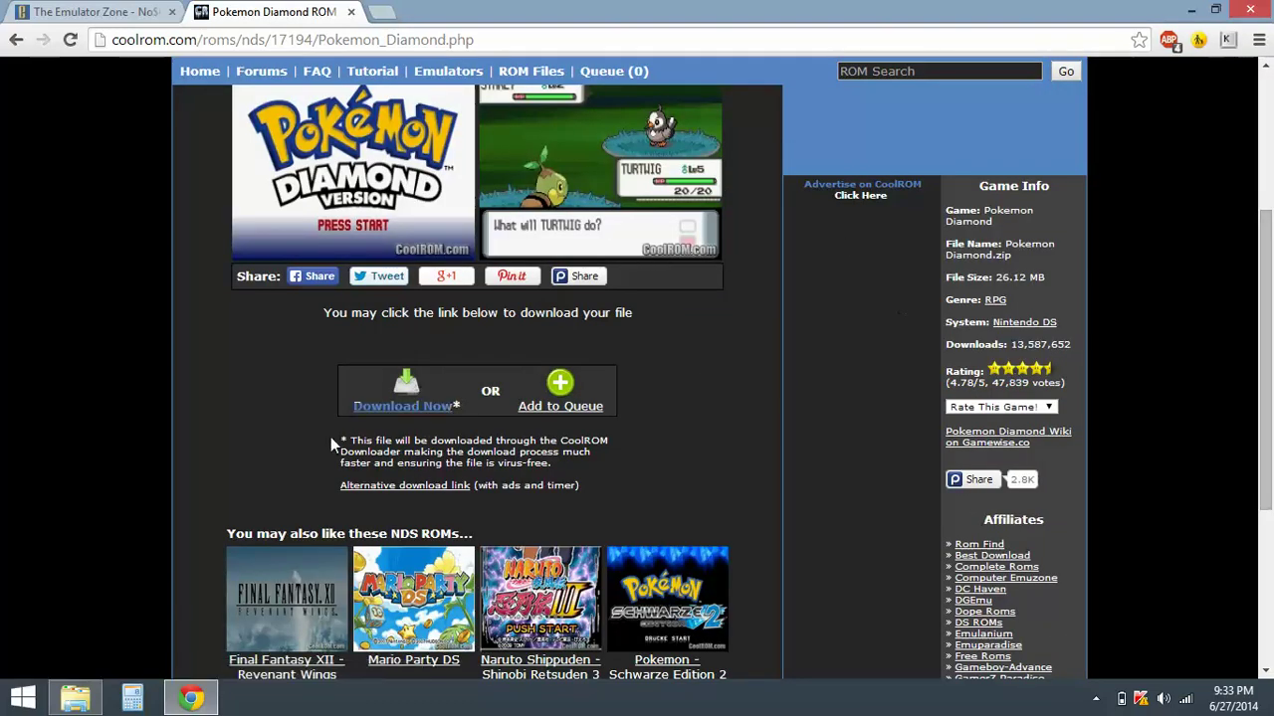
pyautogui.click(391, 408)
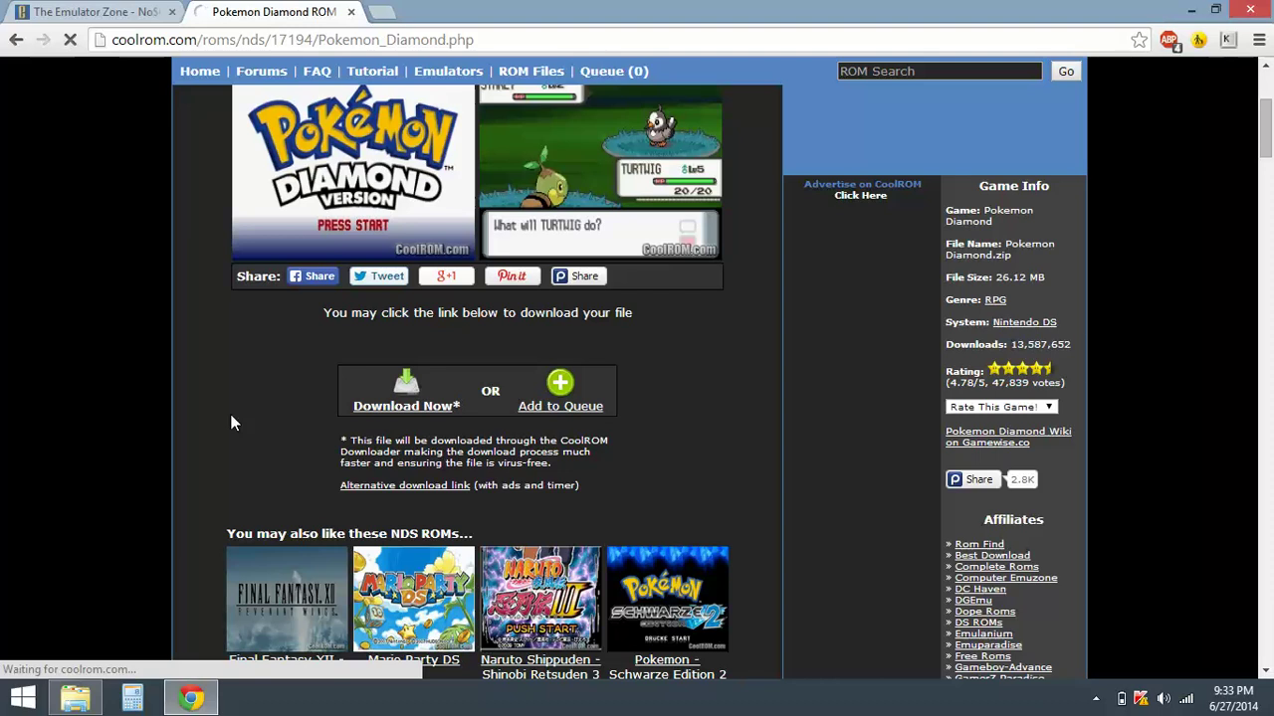
# - Run the CoolROM downloader to fetch Pokemon Diamond.zip, declining the Rocket and RegClean Pro offers, and open the finished download
pyautogui.click(114, 658)
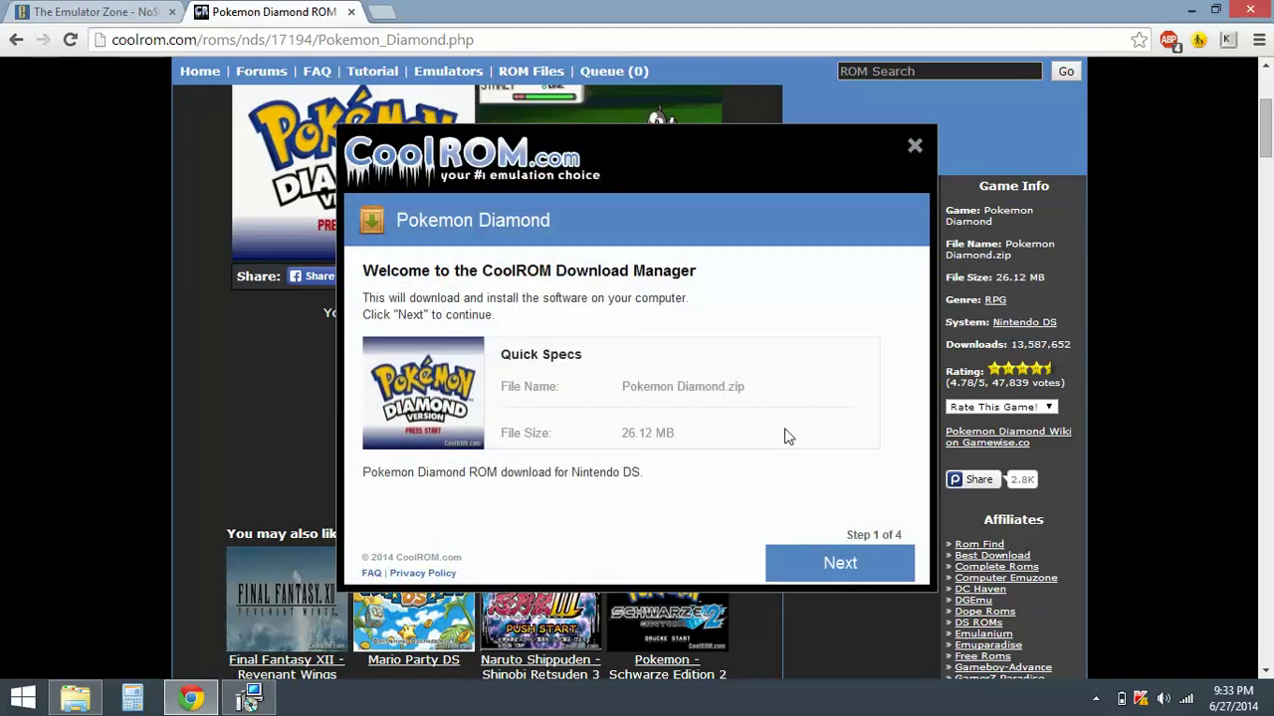
pyautogui.click(811, 575)
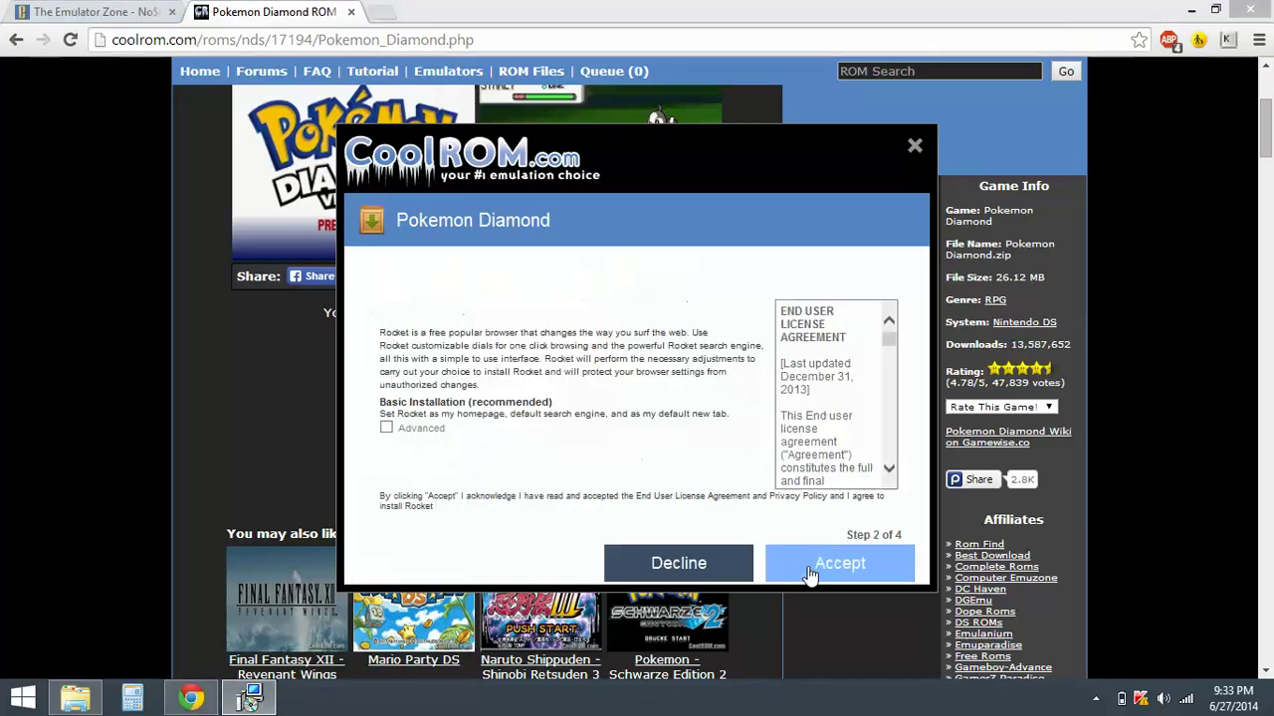
pyautogui.click(665, 567)
pyautogui.click(665, 567)
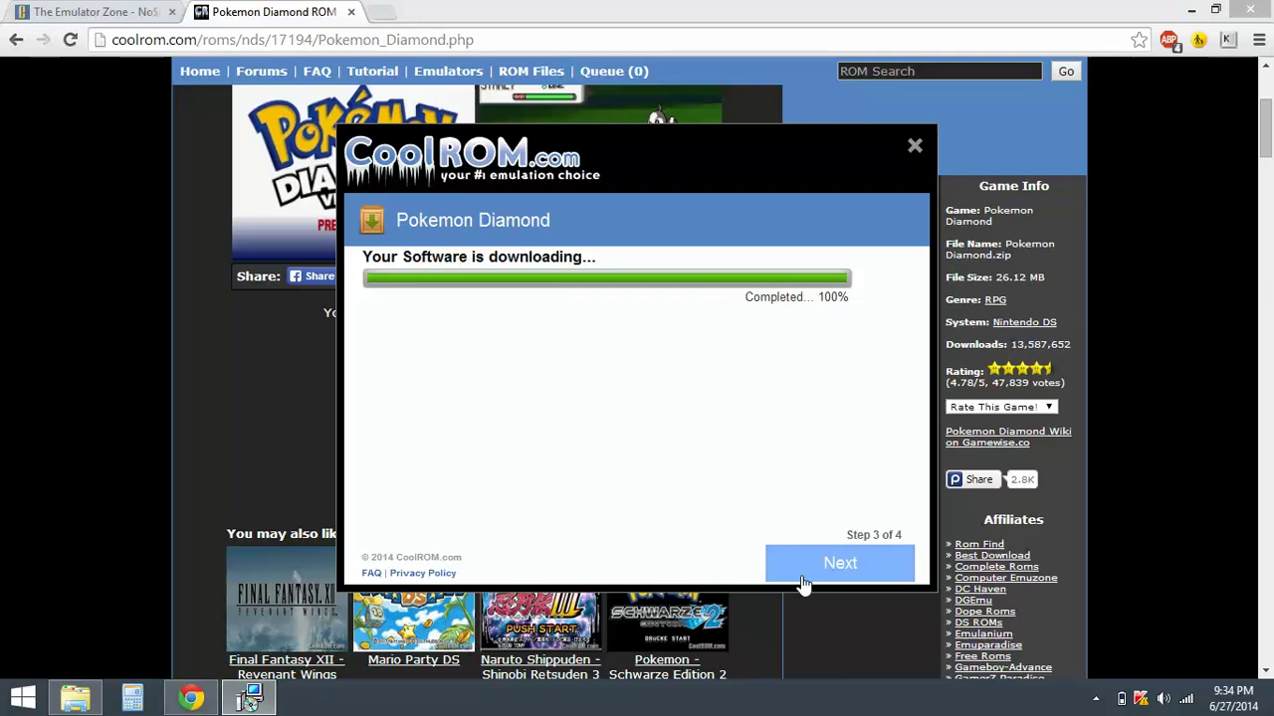
pyautogui.click(801, 584)
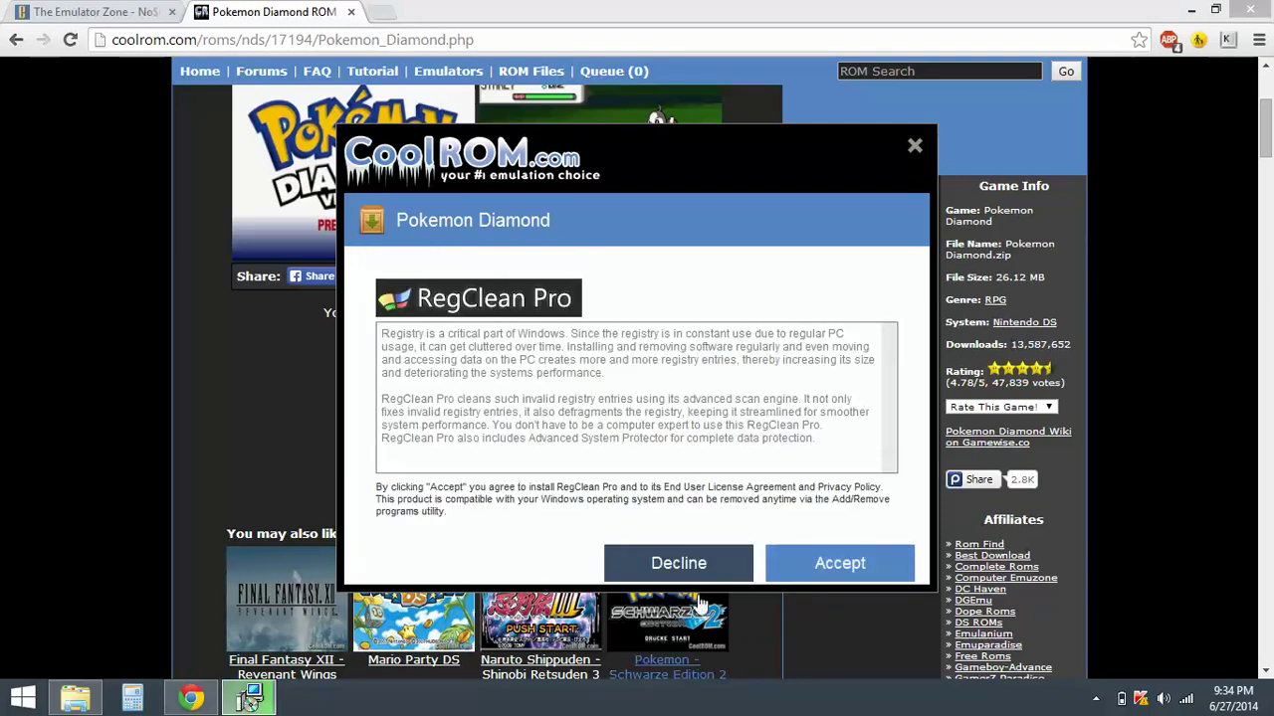
pyautogui.click(714, 555)
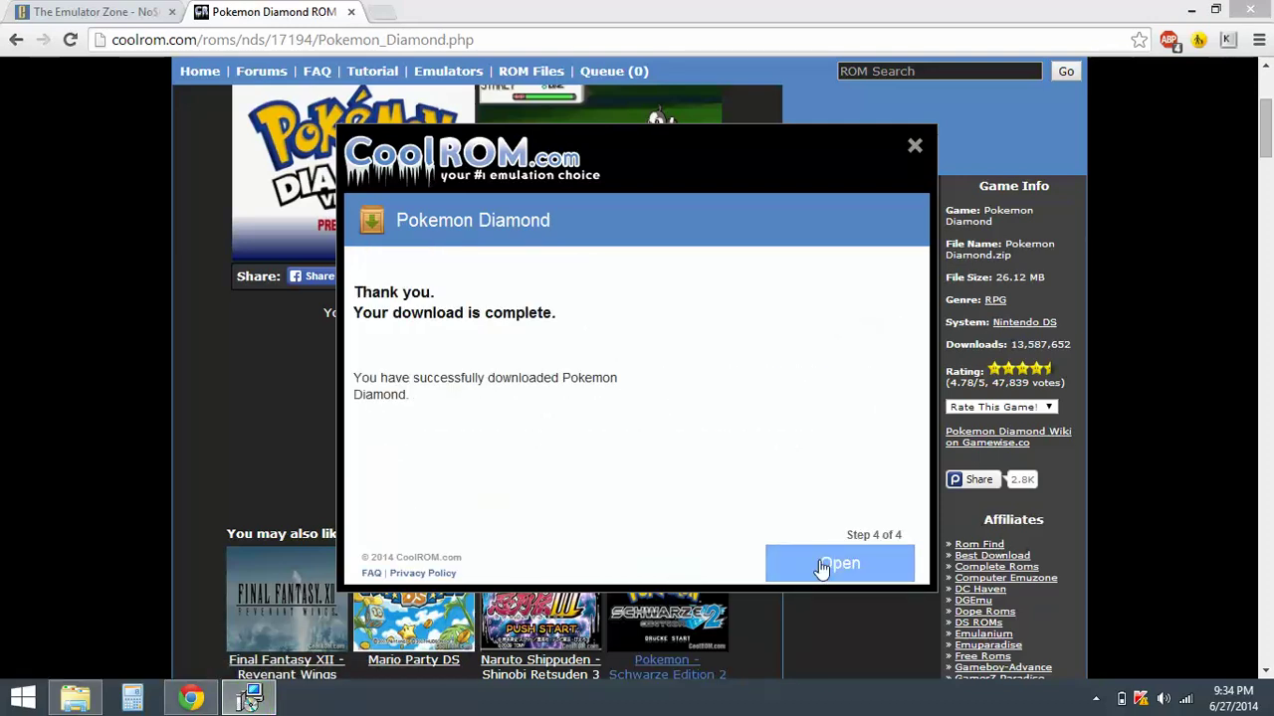
pyautogui.click(821, 568)
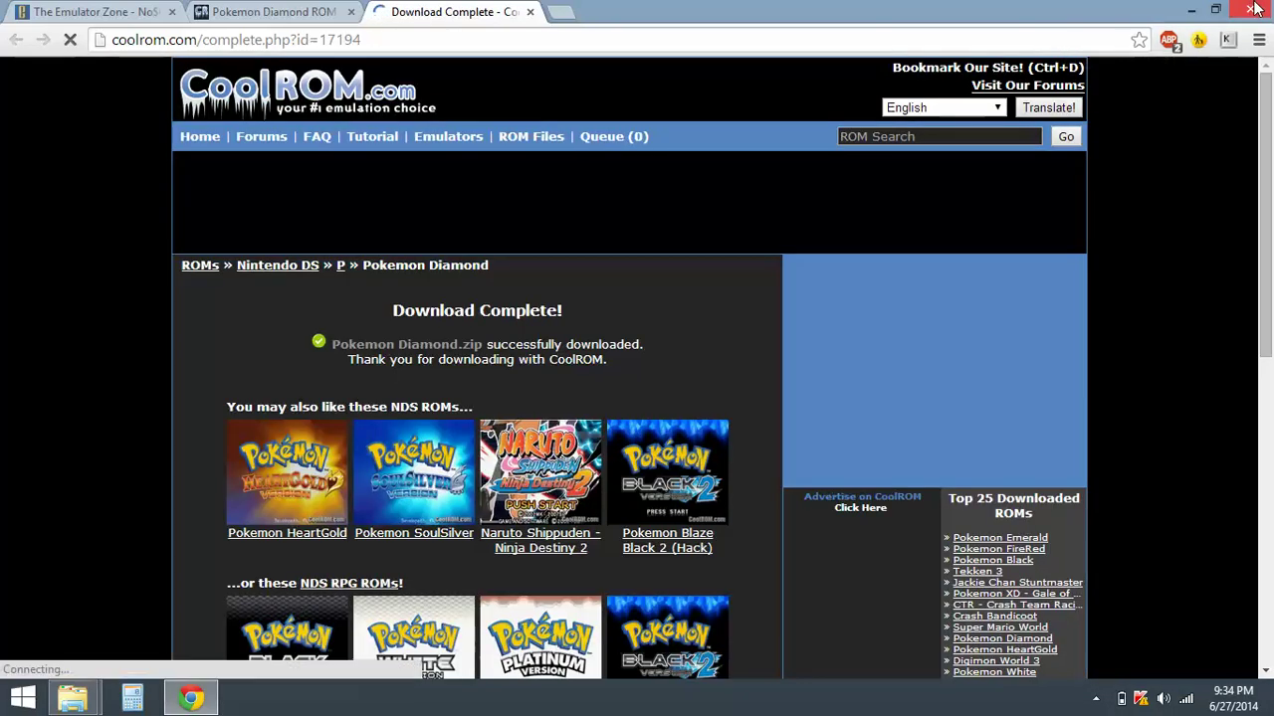
# - Close the browser and copy Pokemon Diamond.nds from the Pokemon Diamond archive in Downloads to the desktop
pyautogui.click(1253, 9)
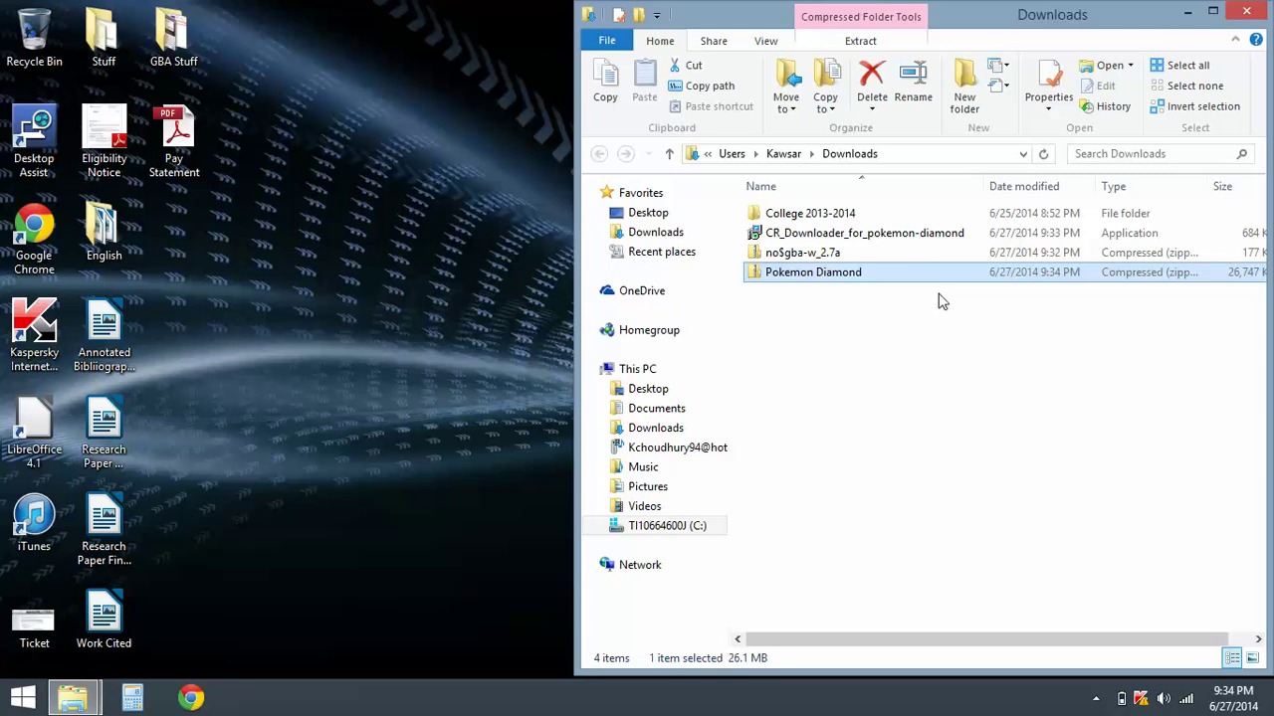
pyautogui.doubleClick(856, 277)
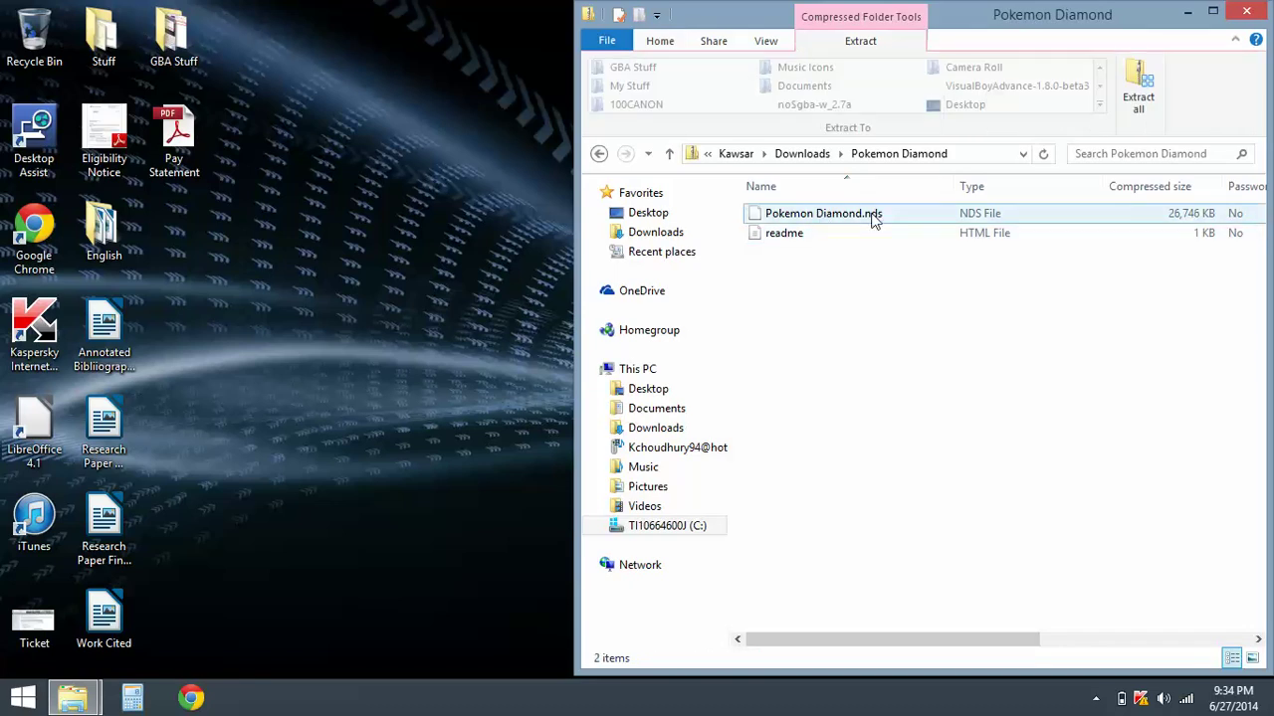
pyautogui.moveTo(872, 219); pyautogui.dragTo(297, 285)
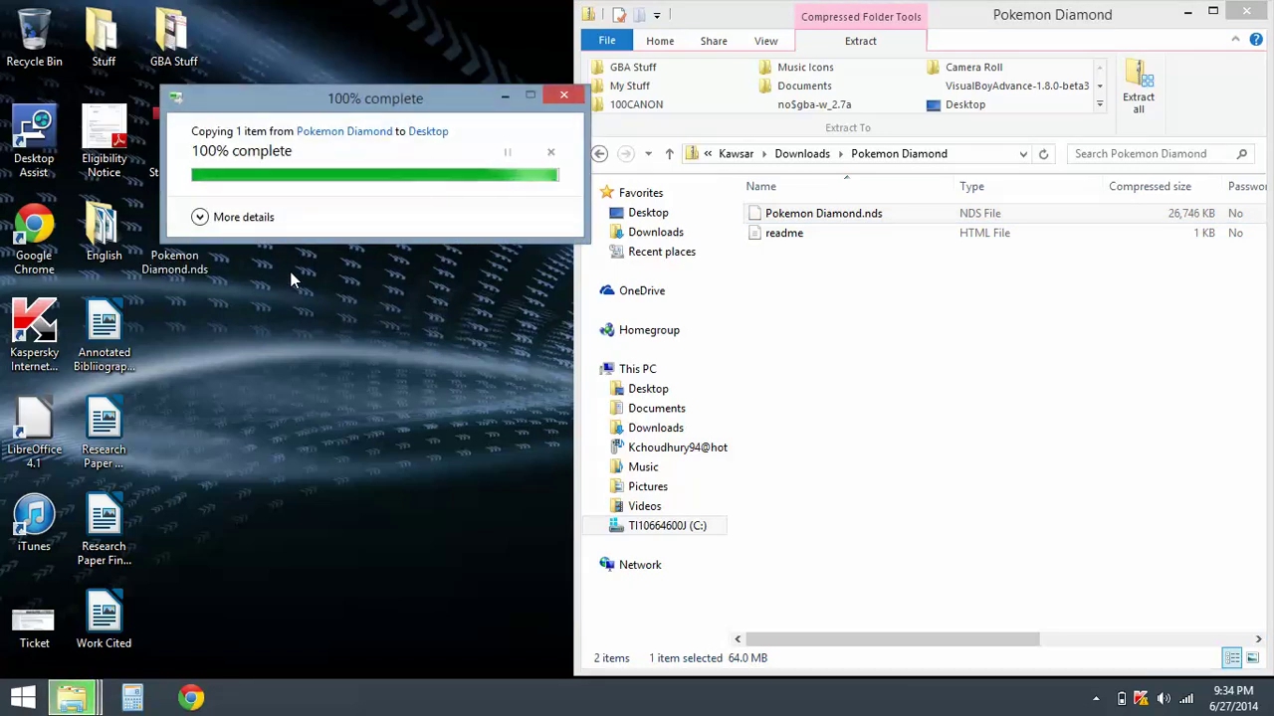
# - Return to the Downloads folder and launch the NO$GBA application from the no$gba-w_2.7a archive
pyautogui.click(599, 154)
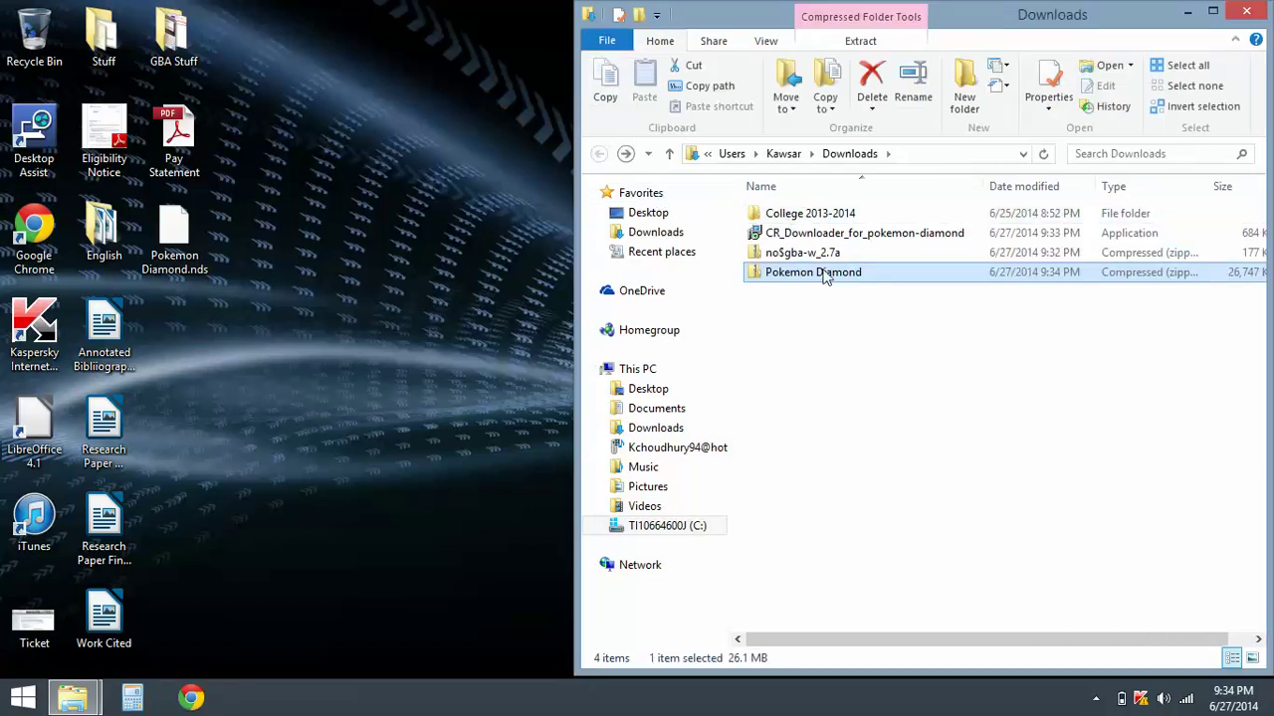
pyautogui.click(824, 346)
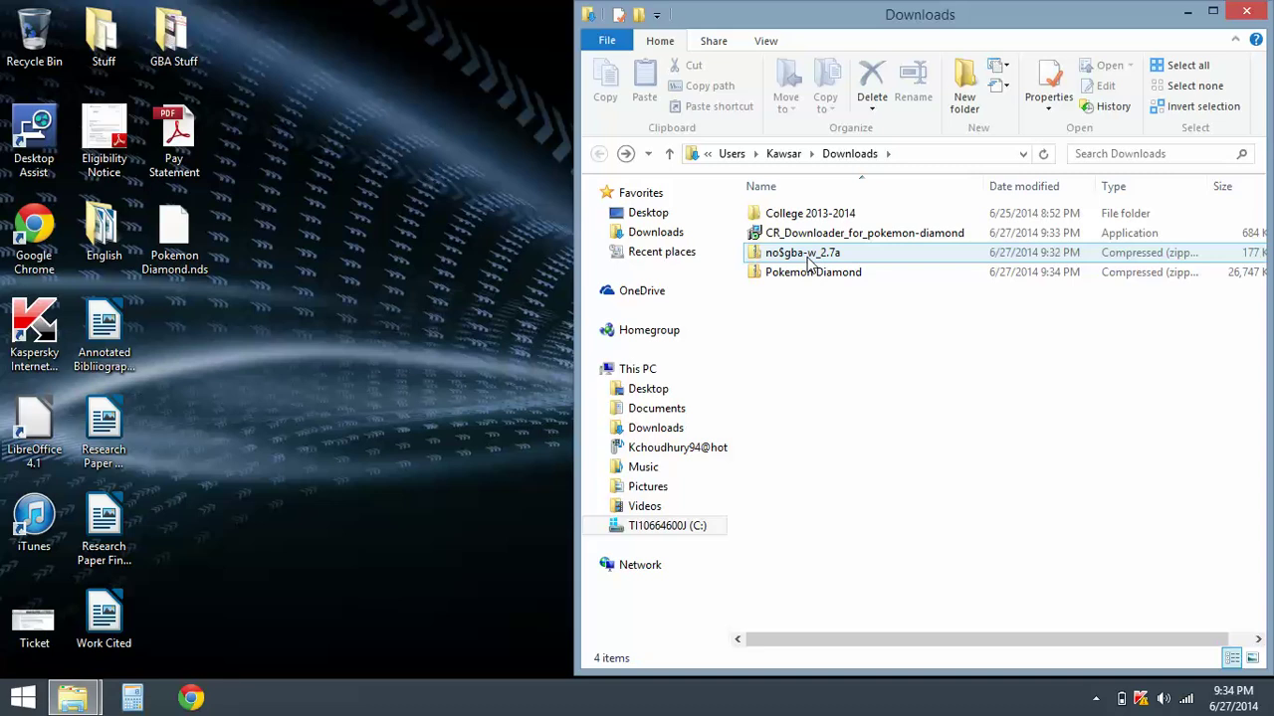
pyautogui.doubleClick(807, 258)
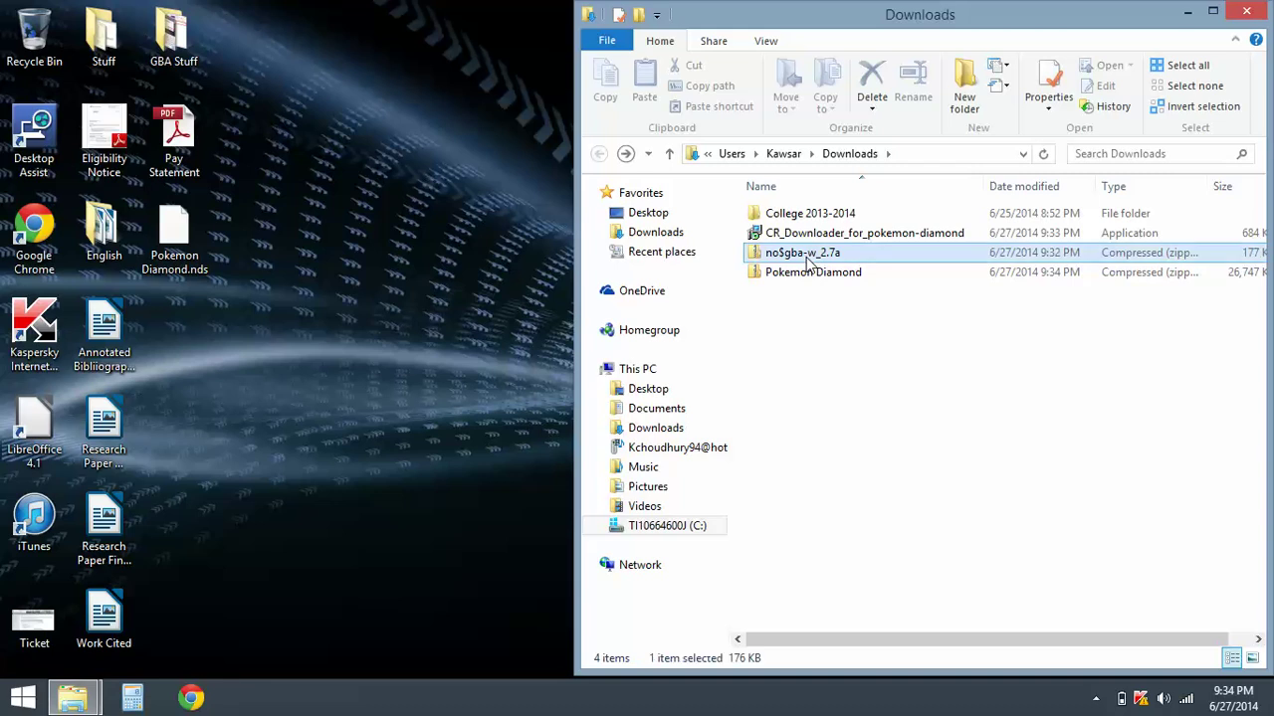
pyautogui.doubleClick(809, 212)
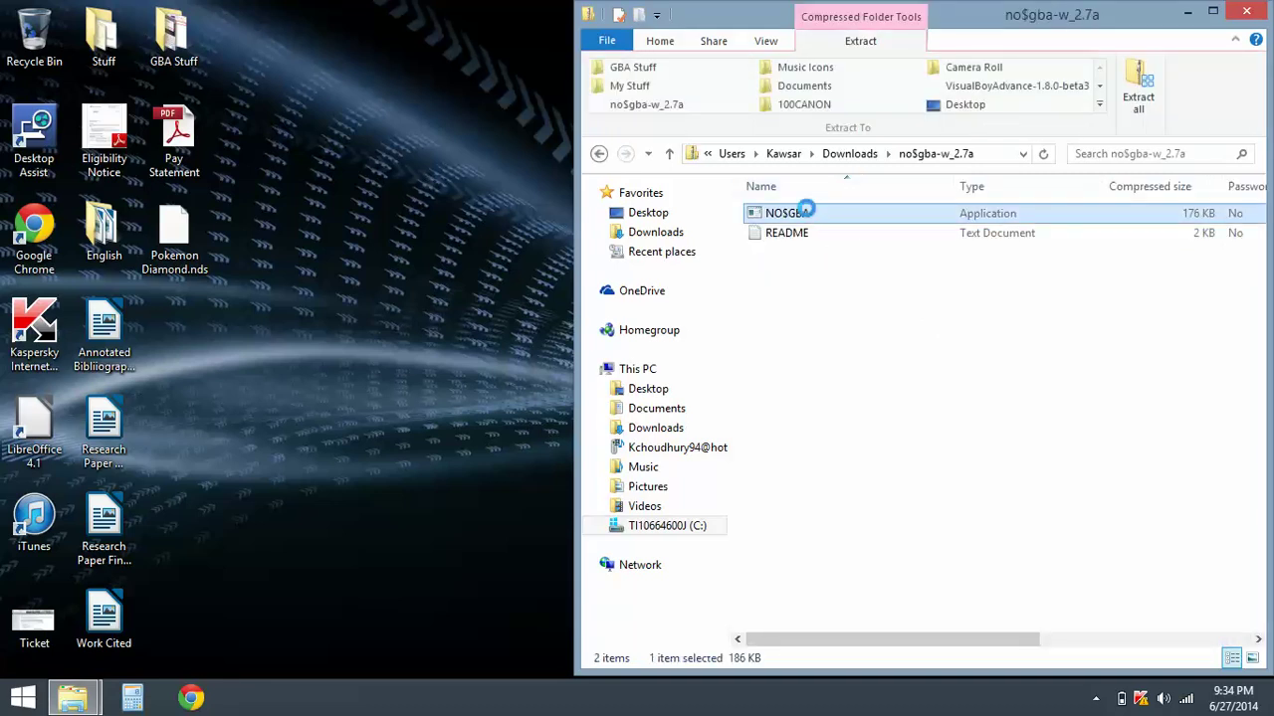
pyautogui.click(665, 390)
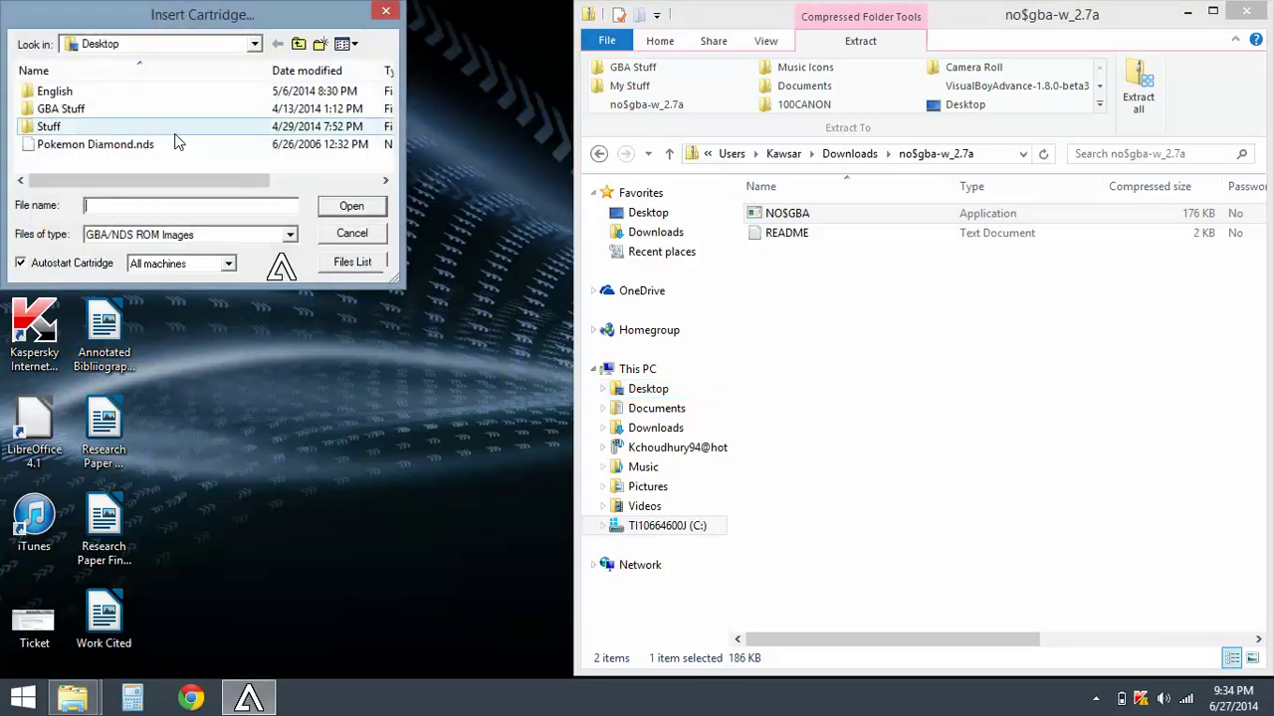
# - Load Pokemon Diamond.nds from the desktop as the cartridge, moving the file selection window clear of the desktop icons
pyautogui.click(169, 145)
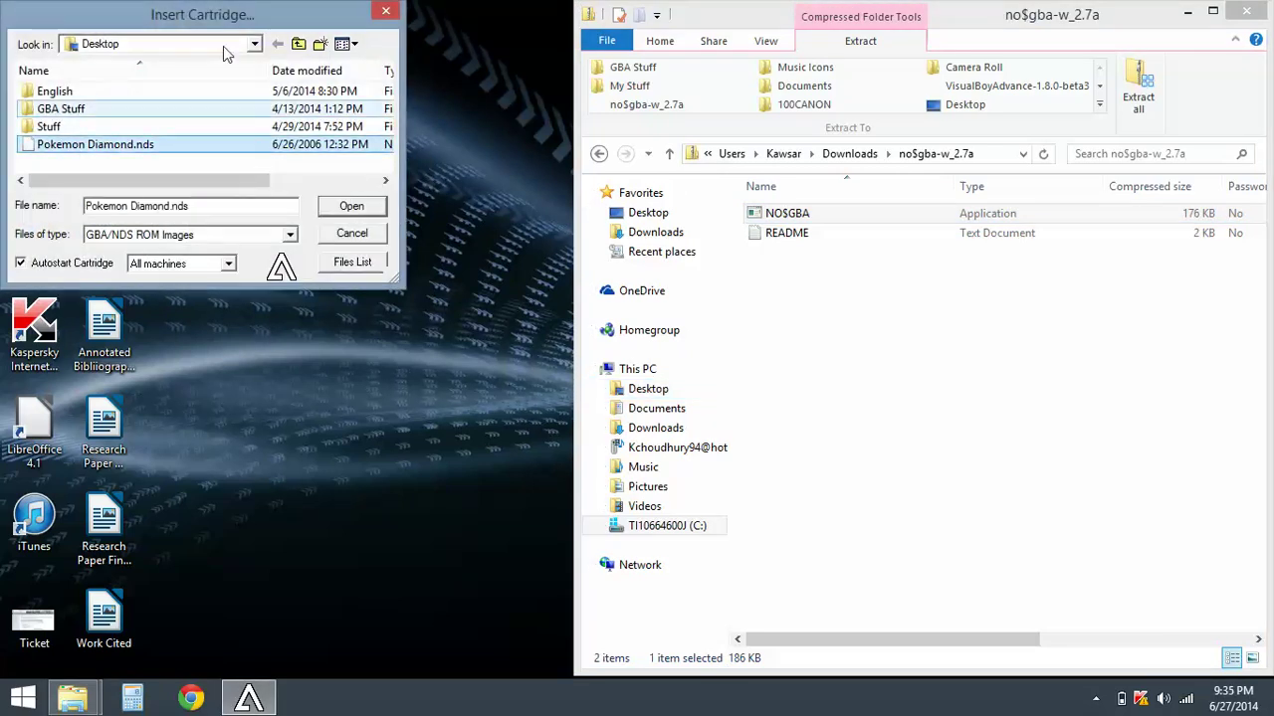
pyautogui.moveTo(251, 12); pyautogui.dragTo(553, 45)
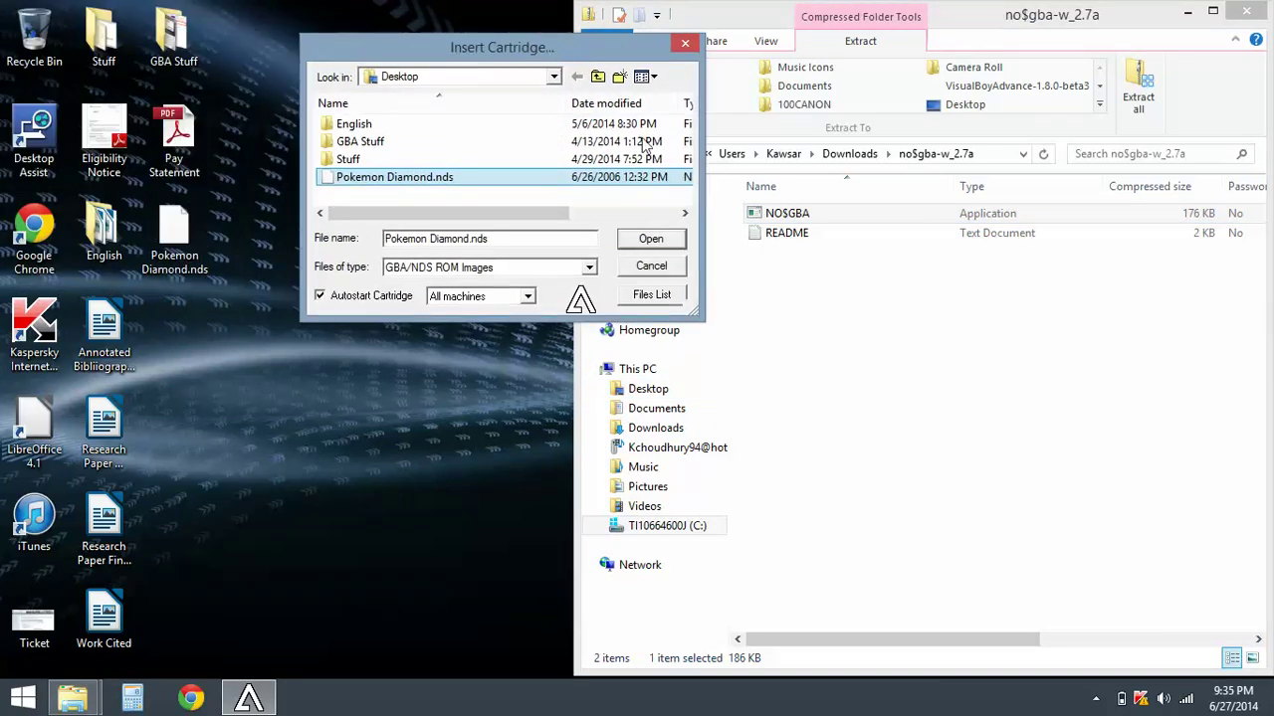
pyautogui.click(680, 237)
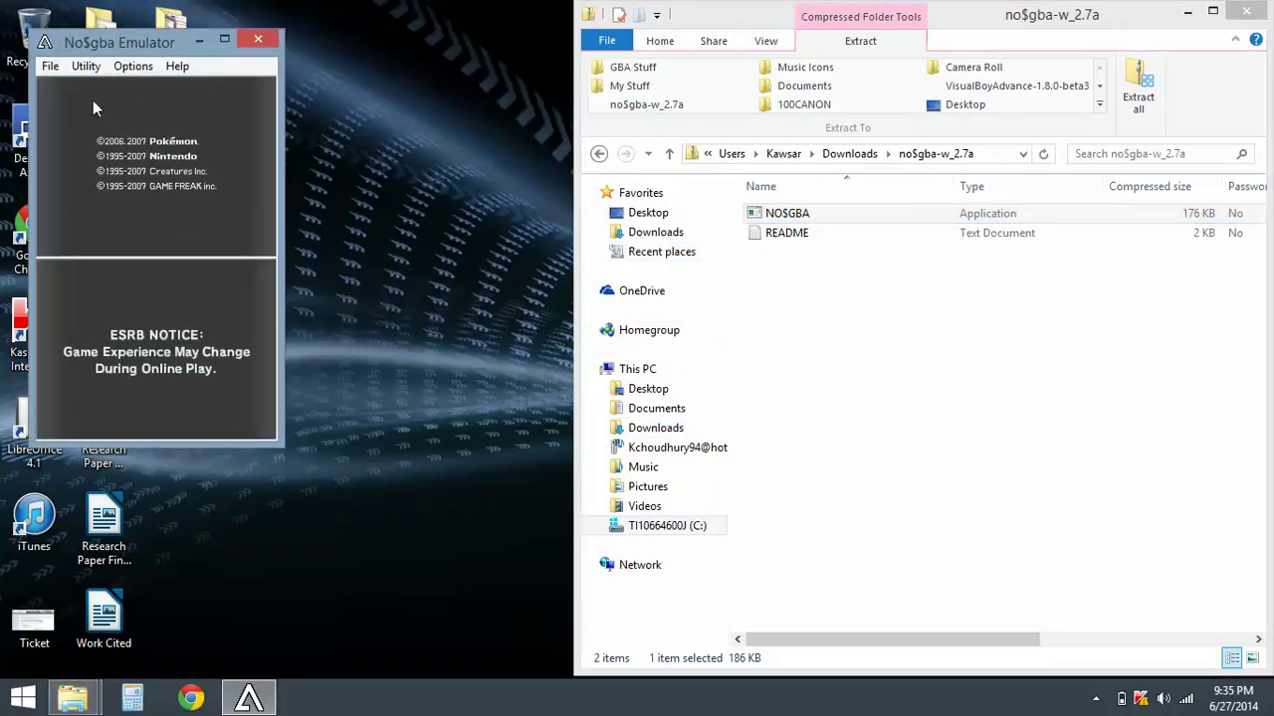
# - Show the emulator's file commands for cartridges and snapshots
pyautogui.click(53, 70)
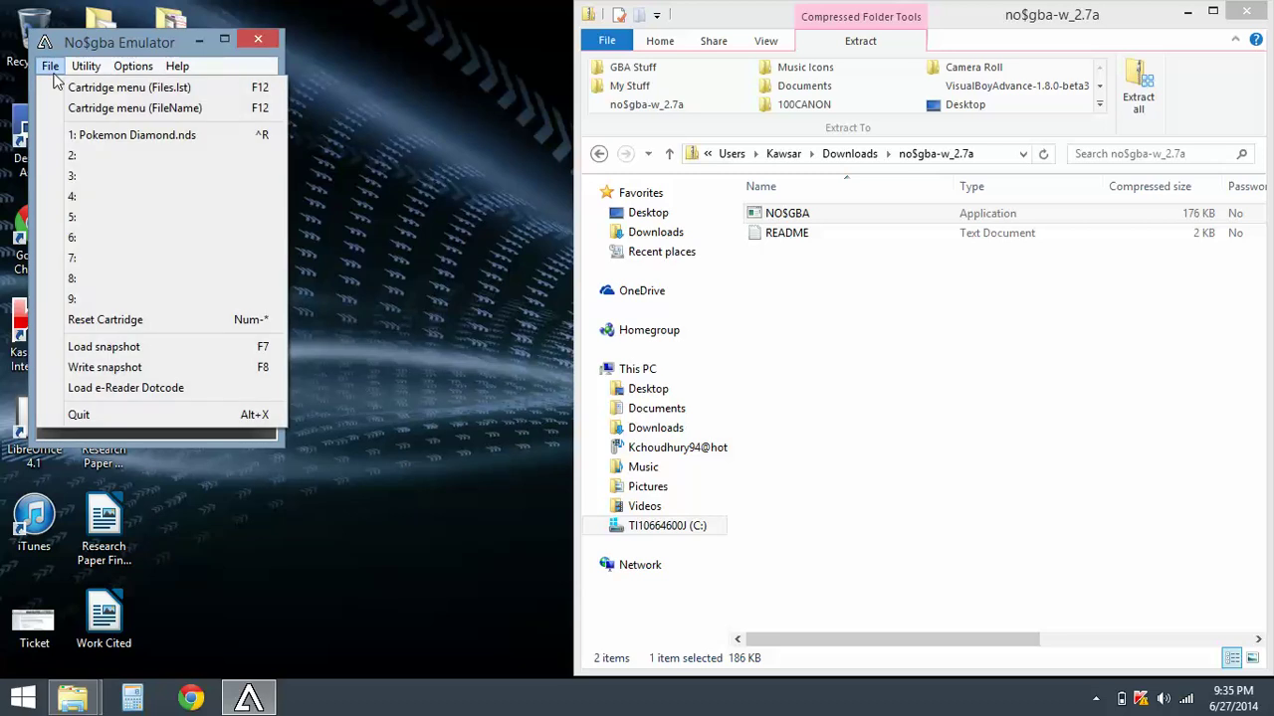